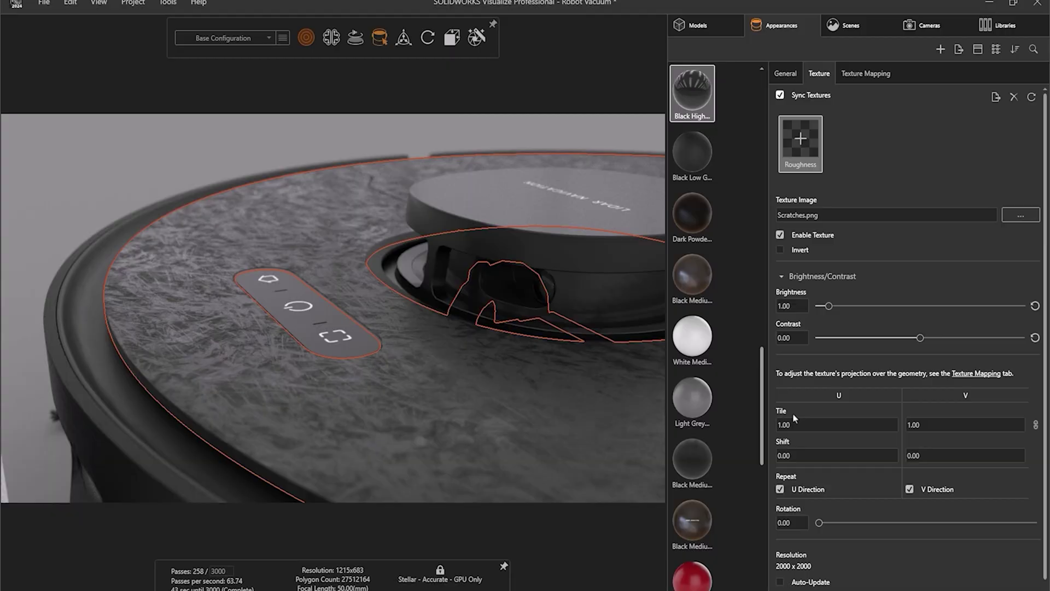
Tile the Scratches roughness texture at 0.50 with brightness 0.09, then deselect the vacuum top
left_click(783, 424)
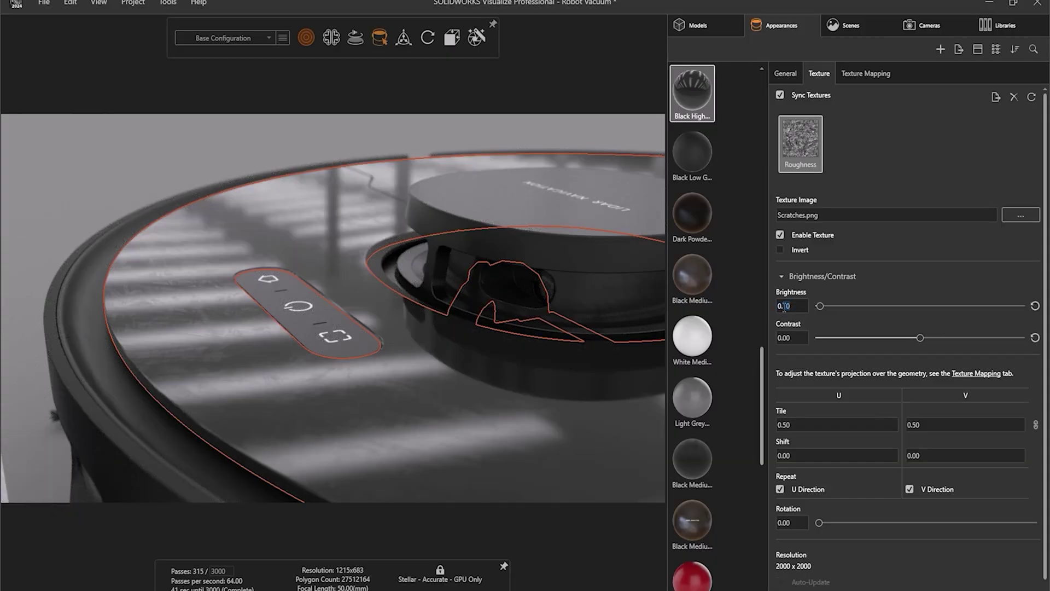
key("Return")
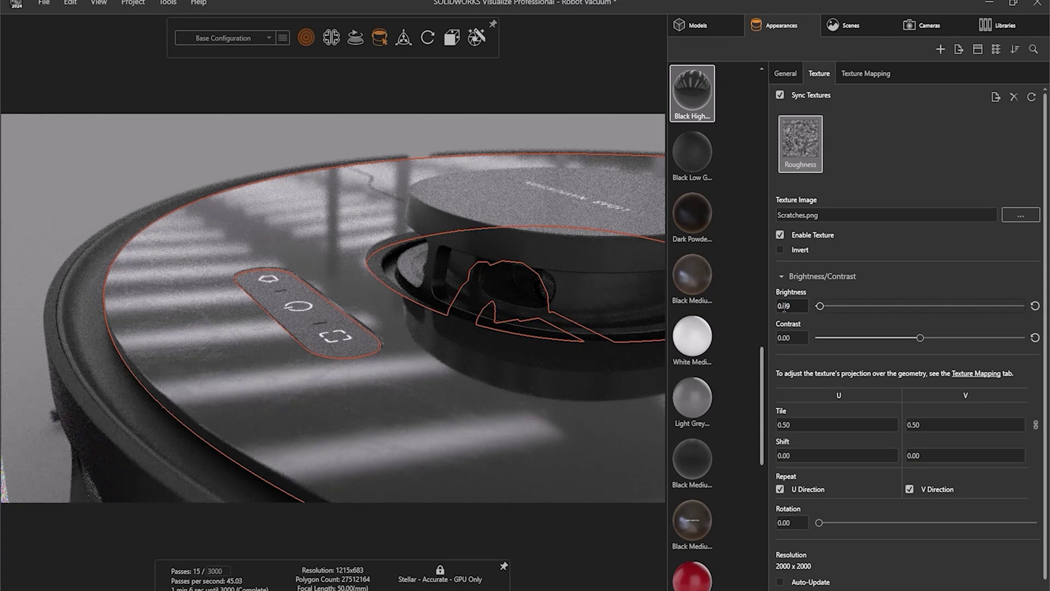
left_click(356, 135)
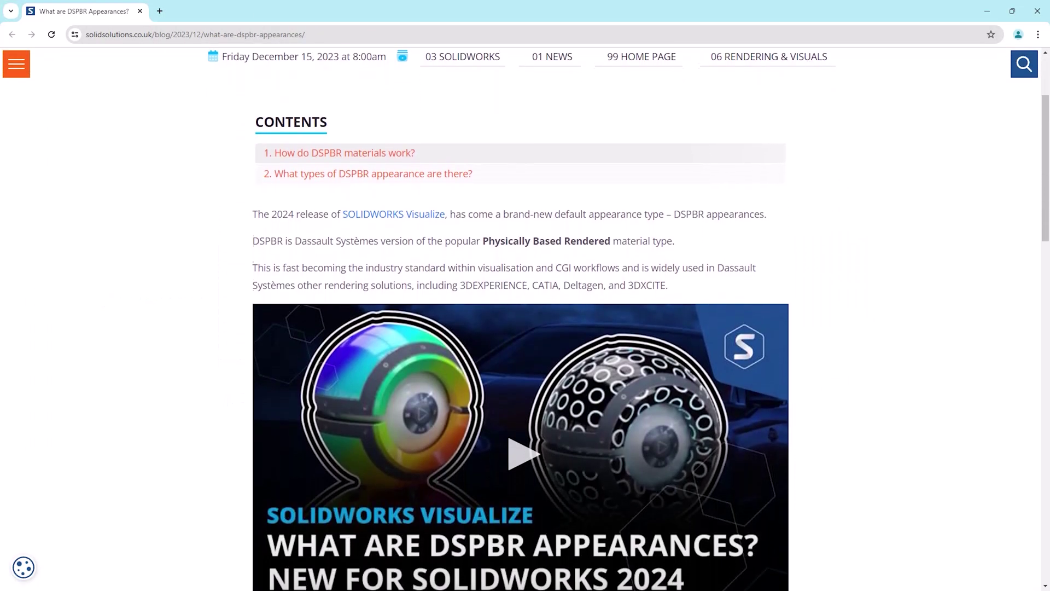
scroll(525, 319, "down", 3)
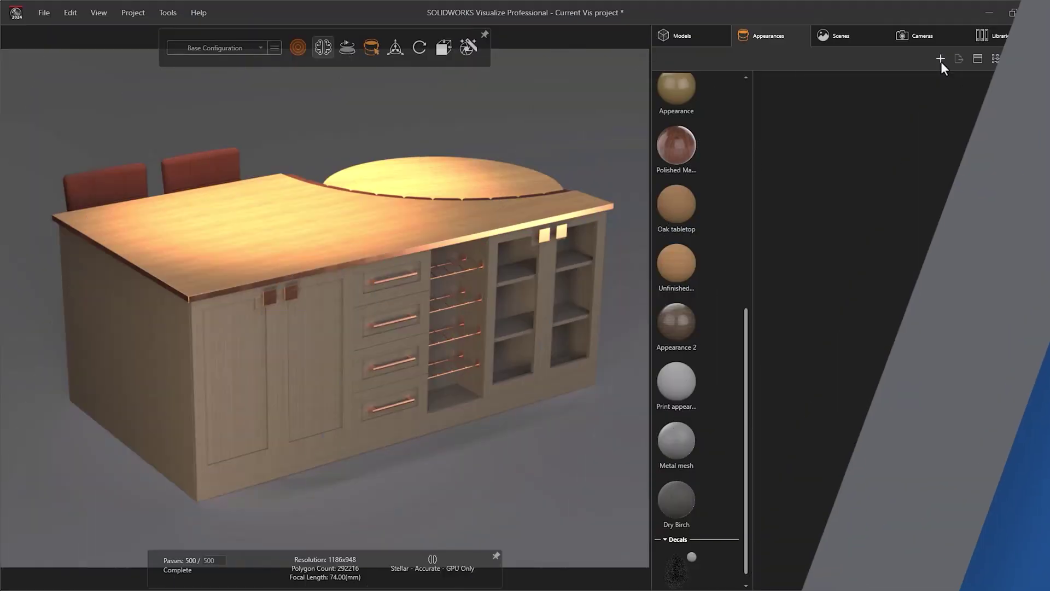
Add Appearance 3 and change its type from Enterprise PBR Shading Model to Leather
left_click(941, 58)
left_click(969, 78)
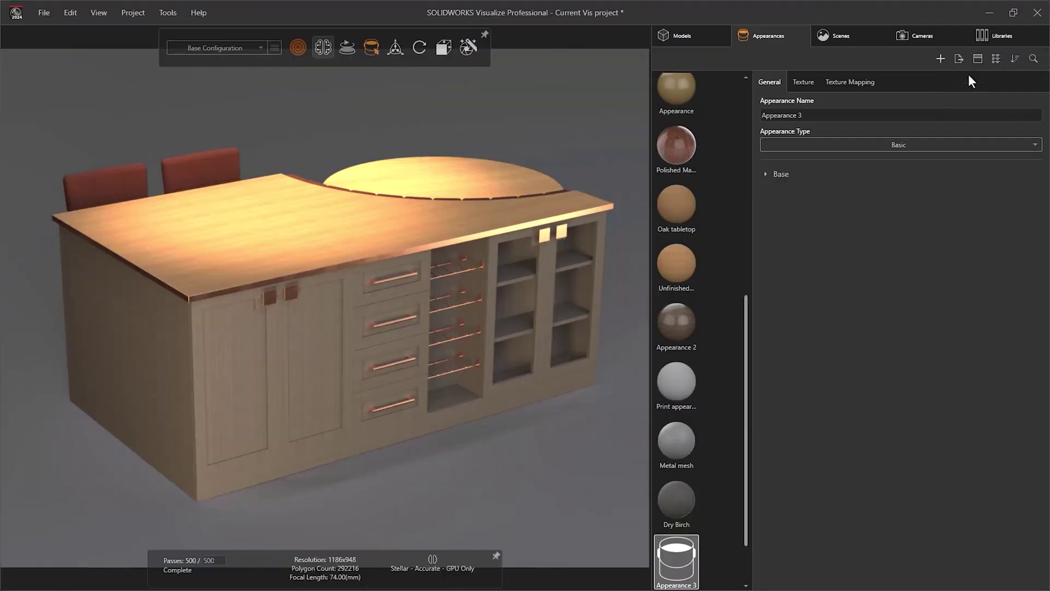
left_click(969, 145)
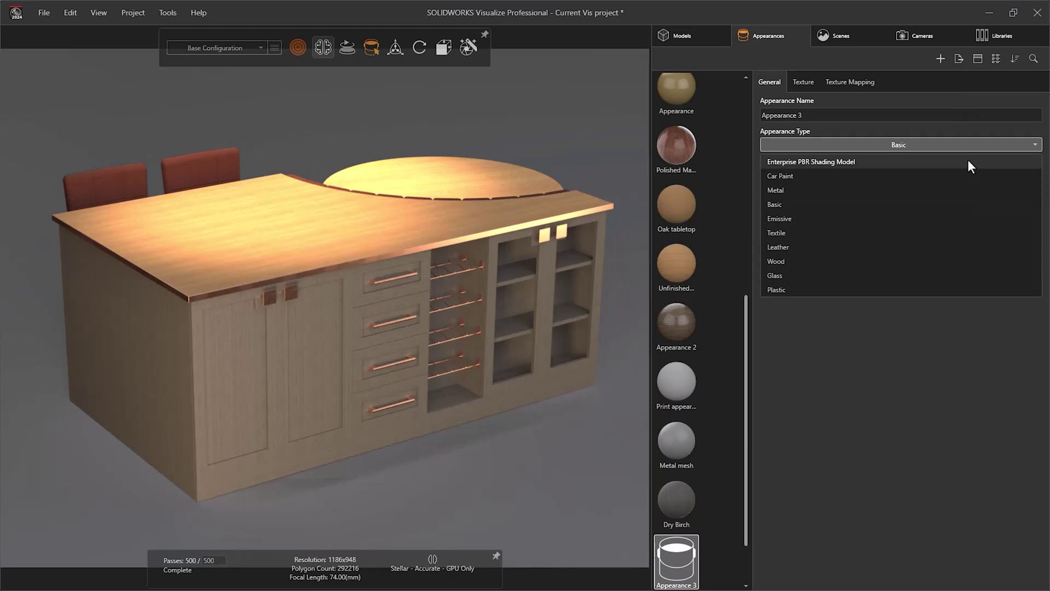
left_click(969, 161)
scroll(999, 241, "down", 1)
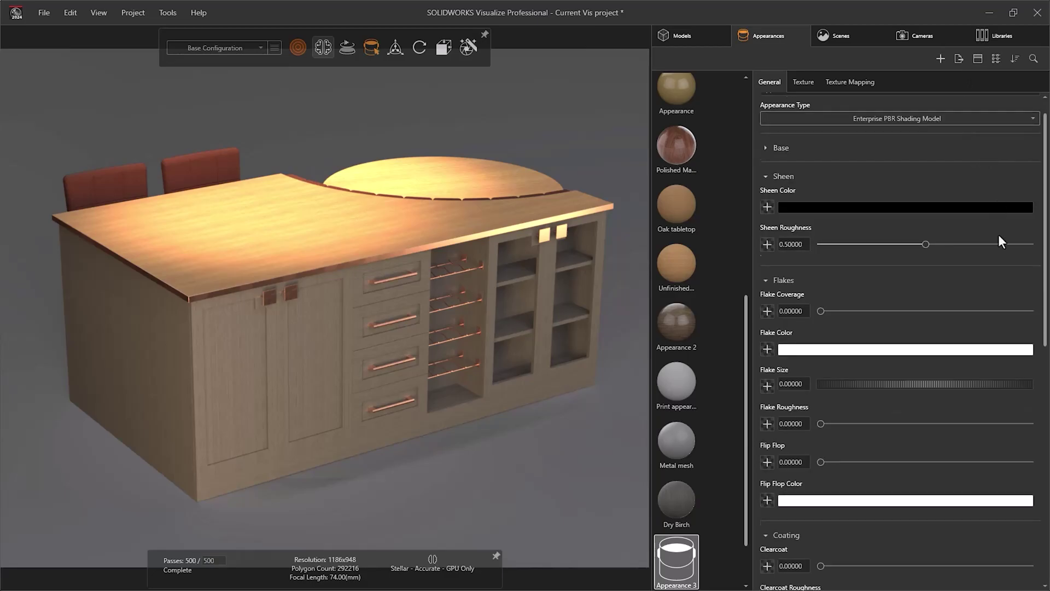
scroll(1000, 242, "down", 5)
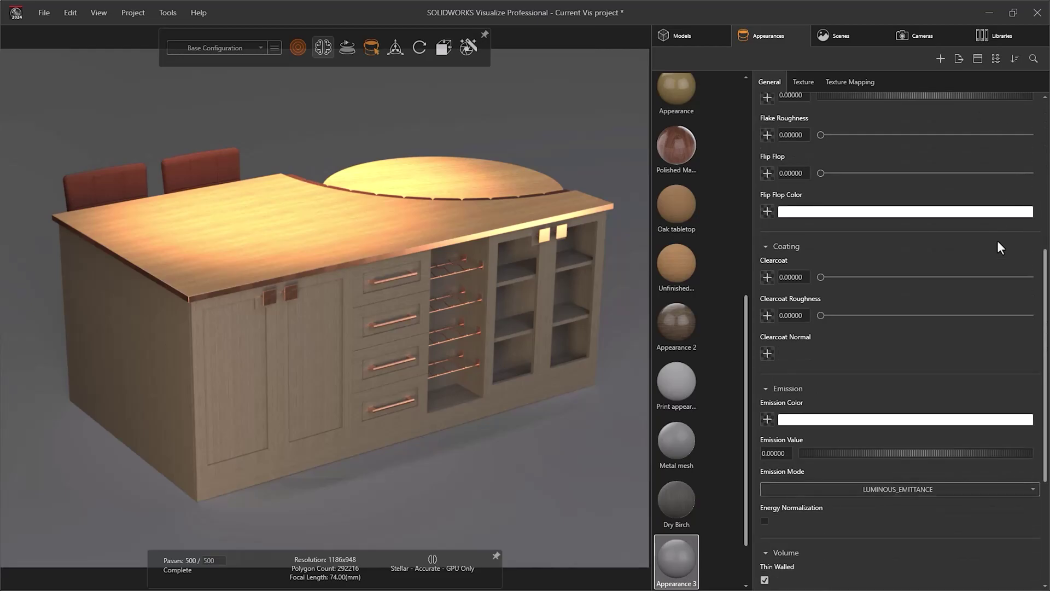
scroll(997, 241, "up", 5)
left_click(928, 145)
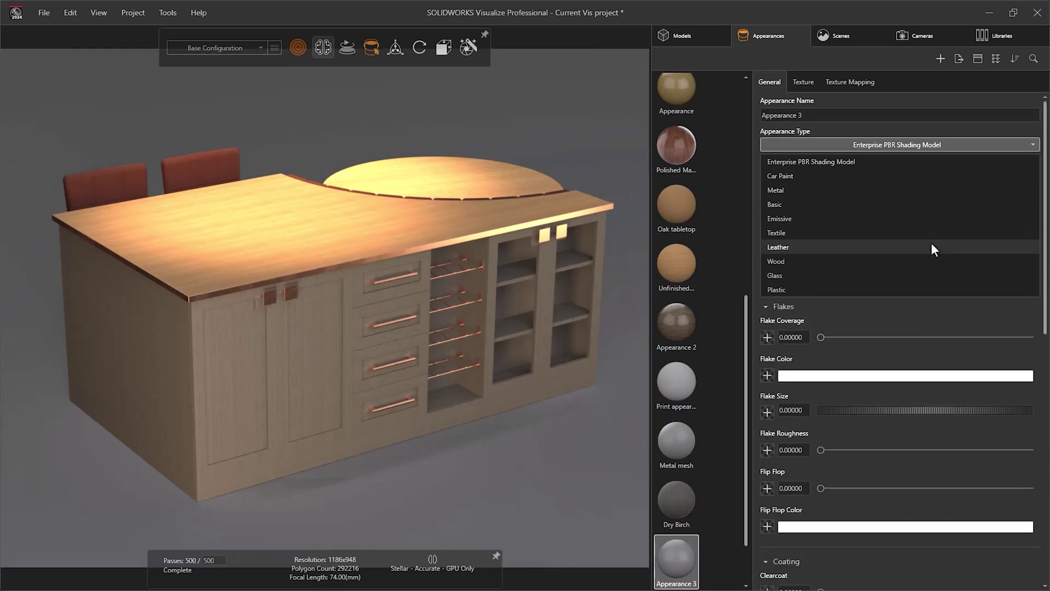
left_click(935, 248)
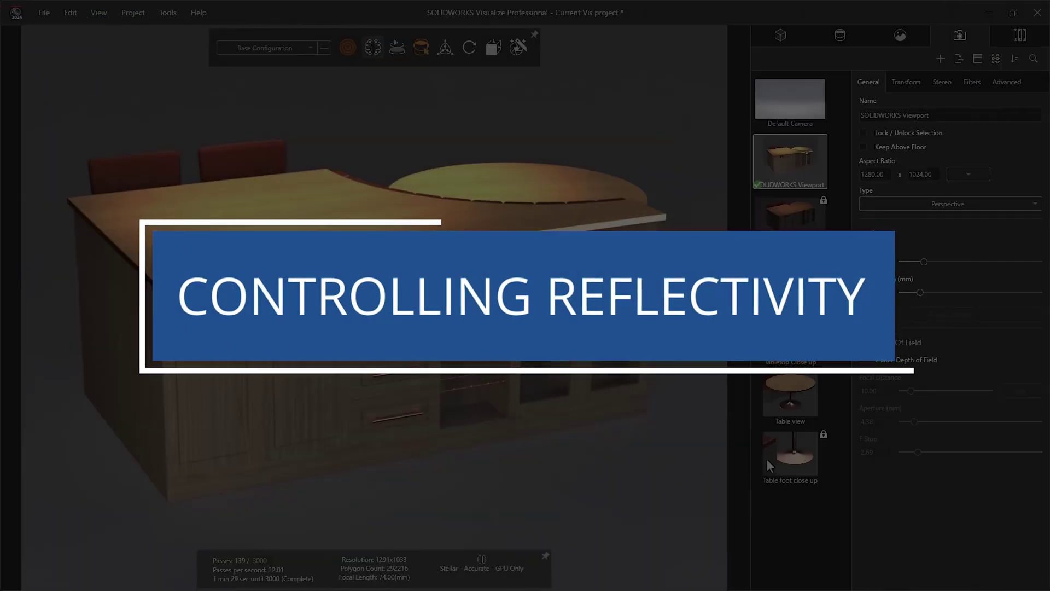
In the Table foot close up view, lower the base's satin bronze roughness to 0.18447
left_click(784, 458)
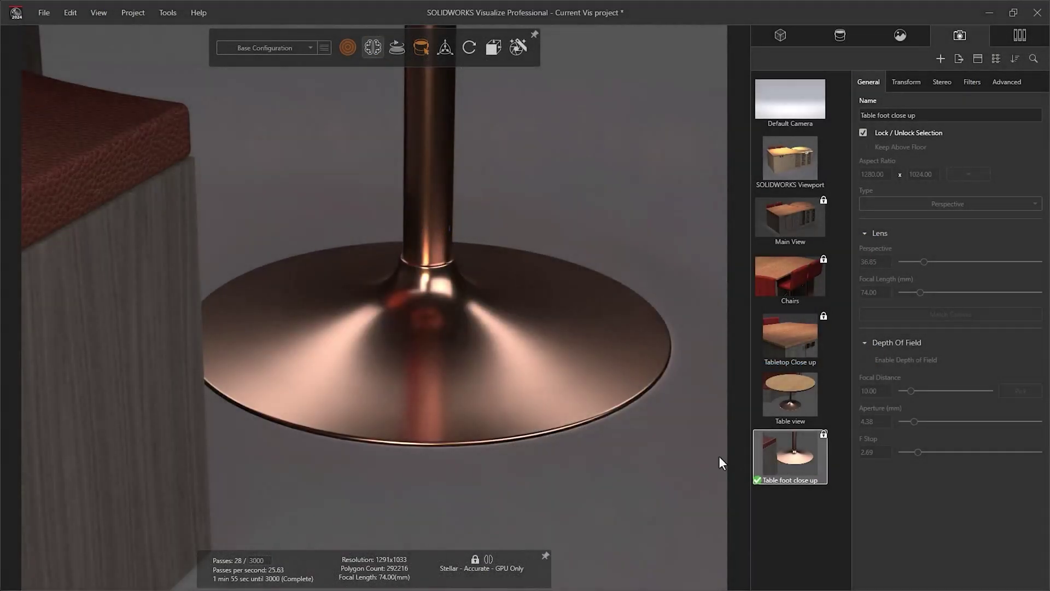
left_click(615, 389)
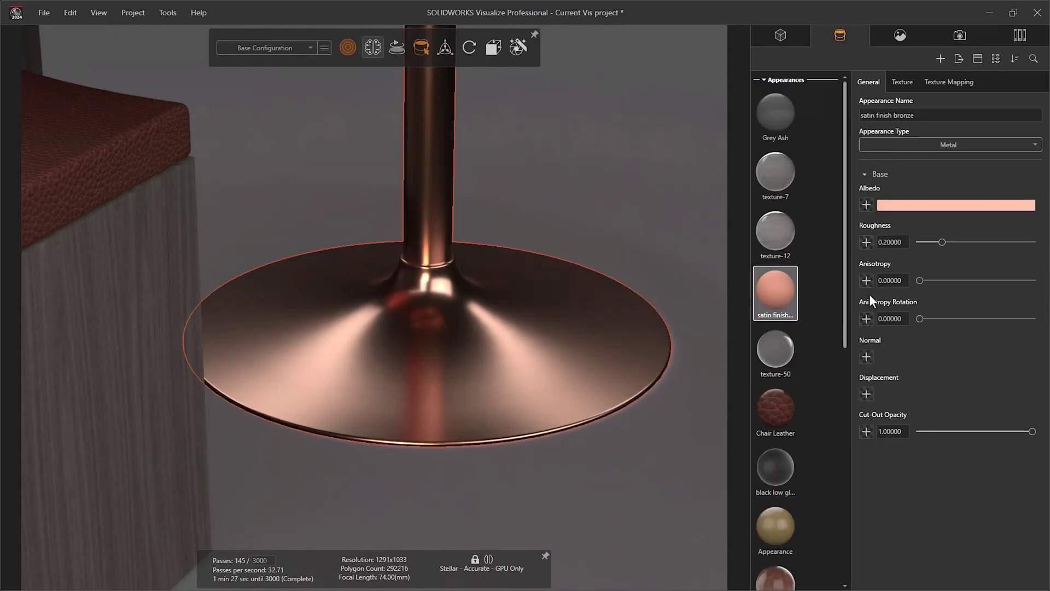
mouse_move(943, 242)
left_mouse_down()
mouse_move(1014, 244)
mouse_move(938, 244)
left_mouse_up()
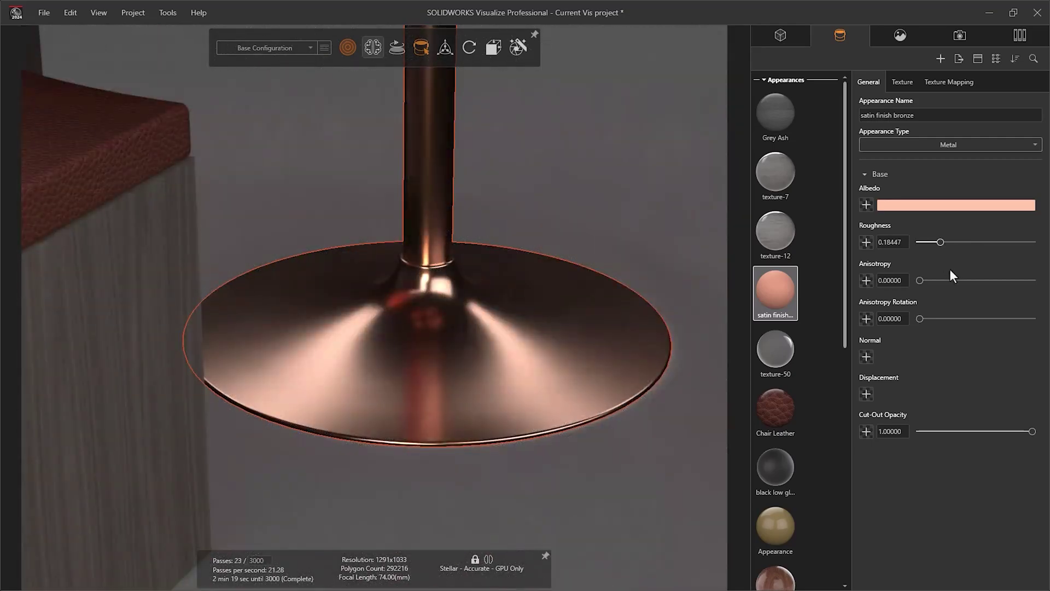
Load 4K-black_metal_1-roughness.jpg as the satin finish bronze roughness map
left_click(866, 242)
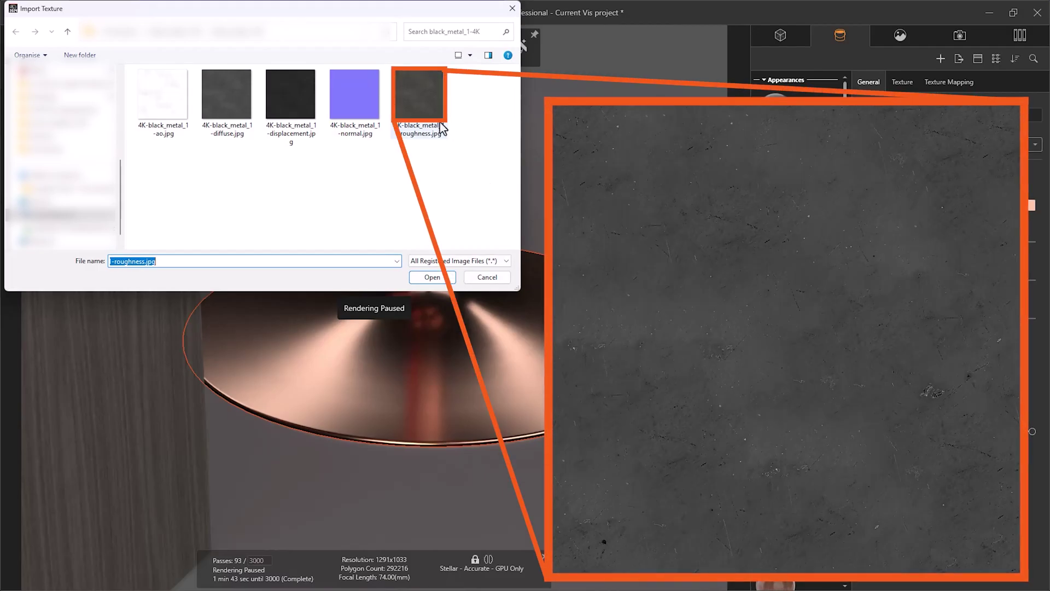
left_click(444, 277)
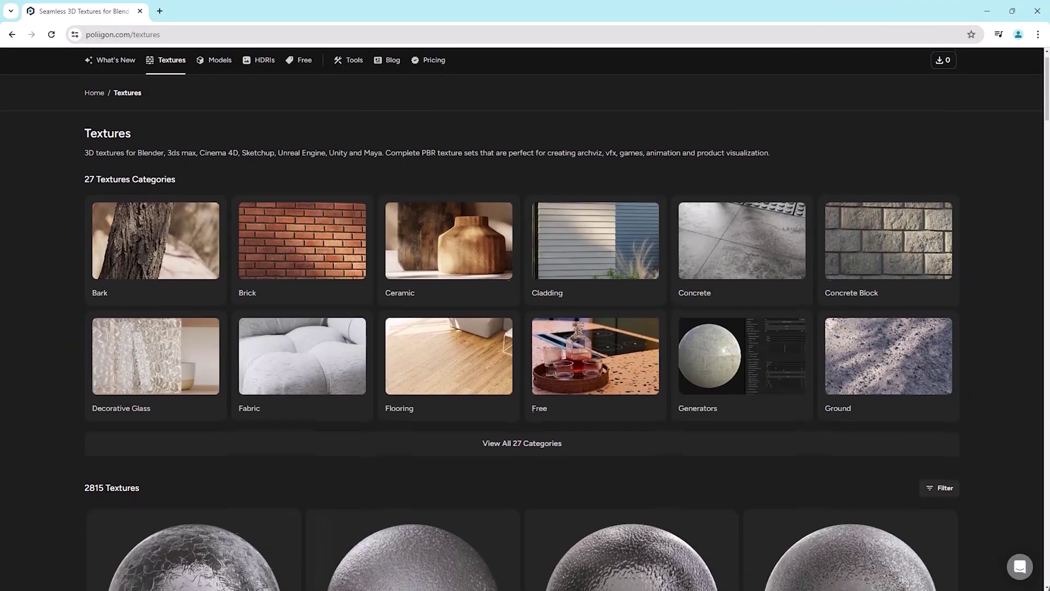
scroll(525, 318, "down", 2)
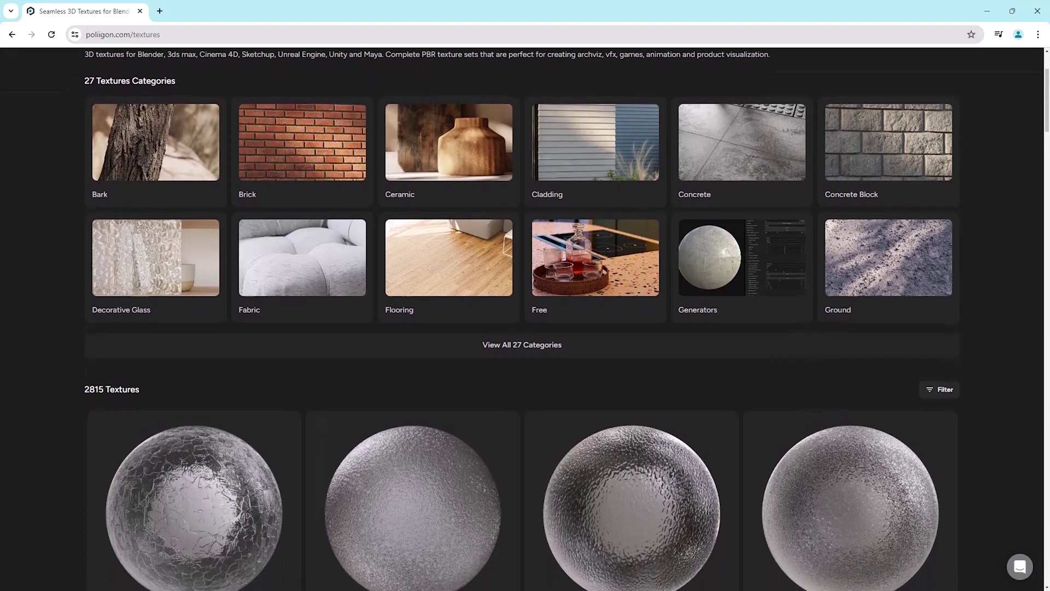
scroll(525, 317, "down", 2)
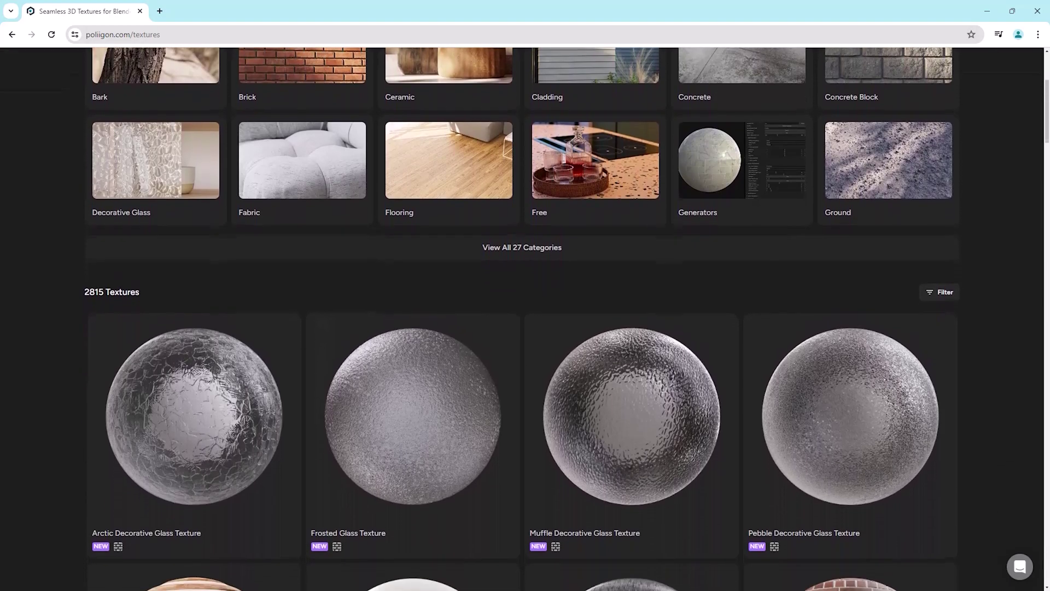
scroll(525, 318, "down", 2)
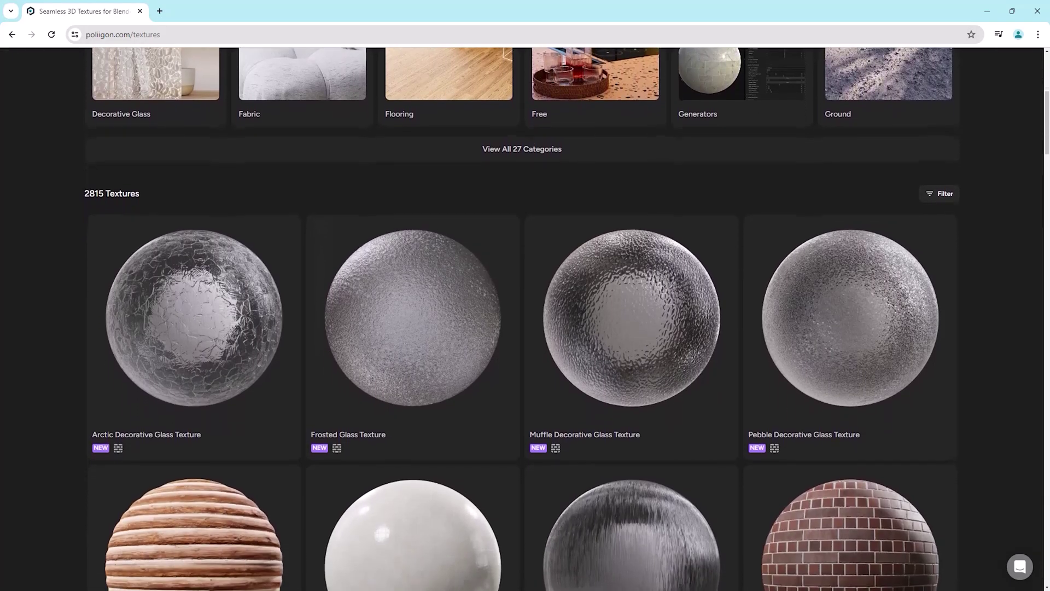
scroll(525, 317, "down", 2)
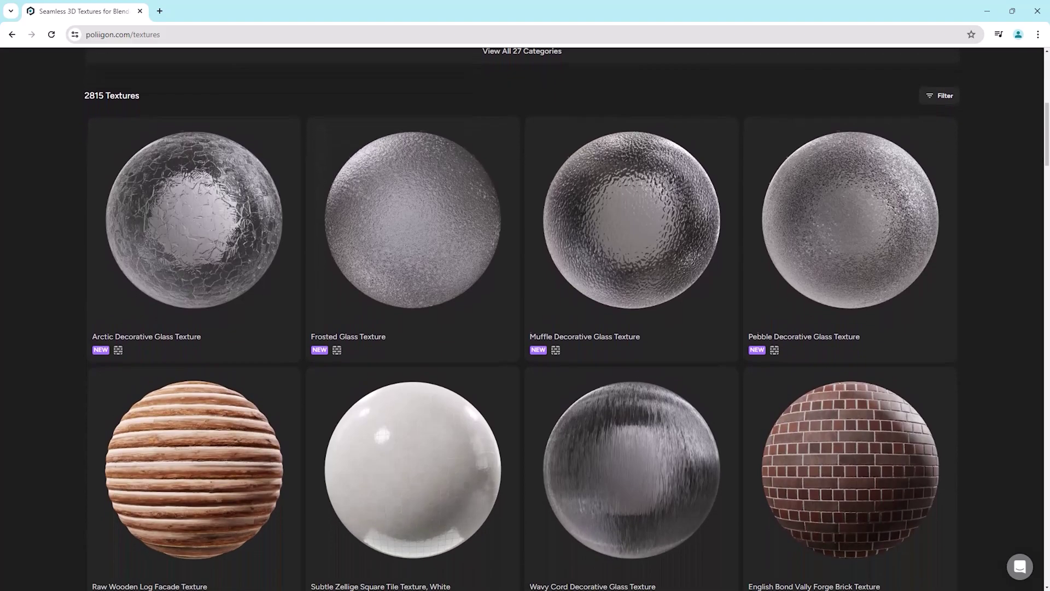
scroll(526, 317, "down", 2)
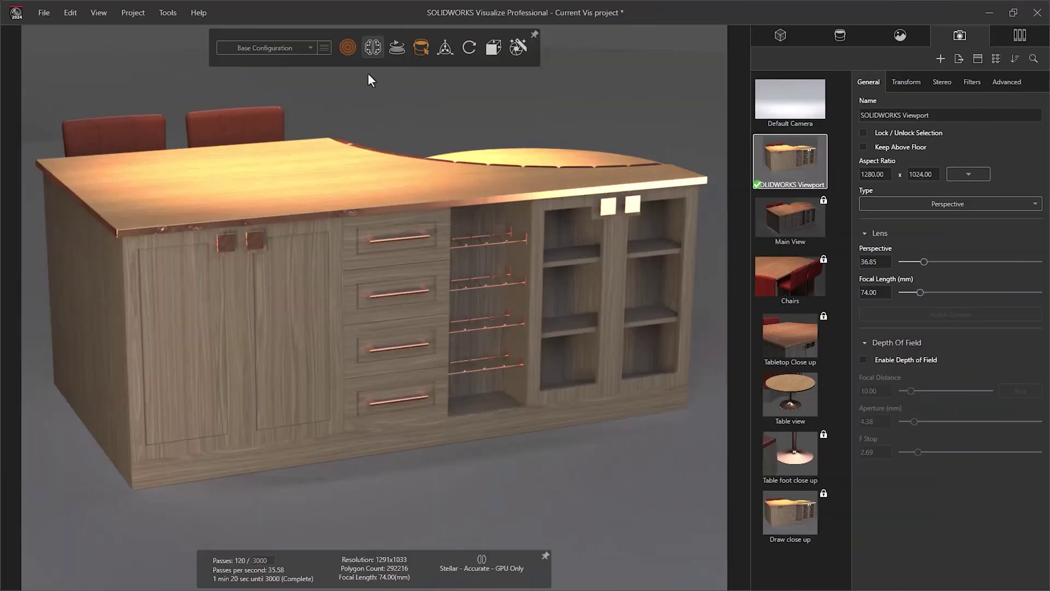
Use fast preview and the Draw close up camera, then offset the middle drawer's Dry Birch grain
mouse_move(350, 48)
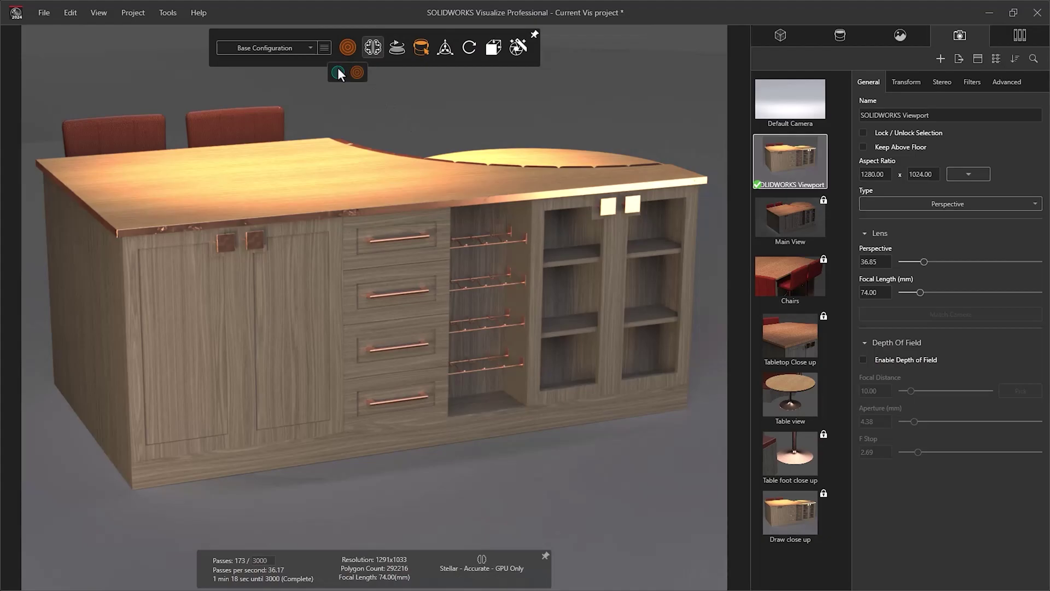
left_click(338, 71)
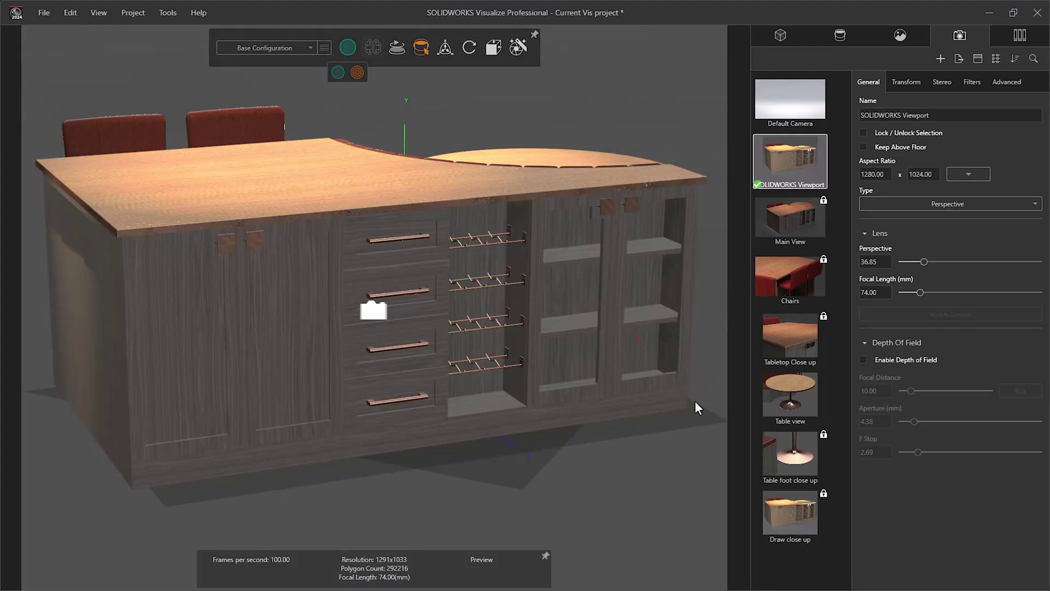
double_click(790, 511)
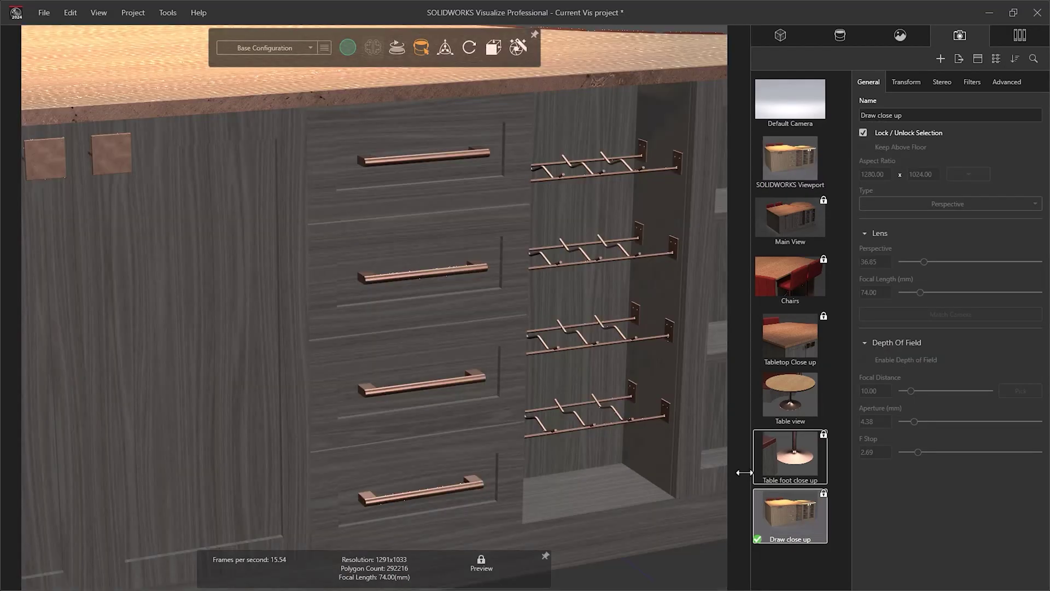
left_click(462, 233)
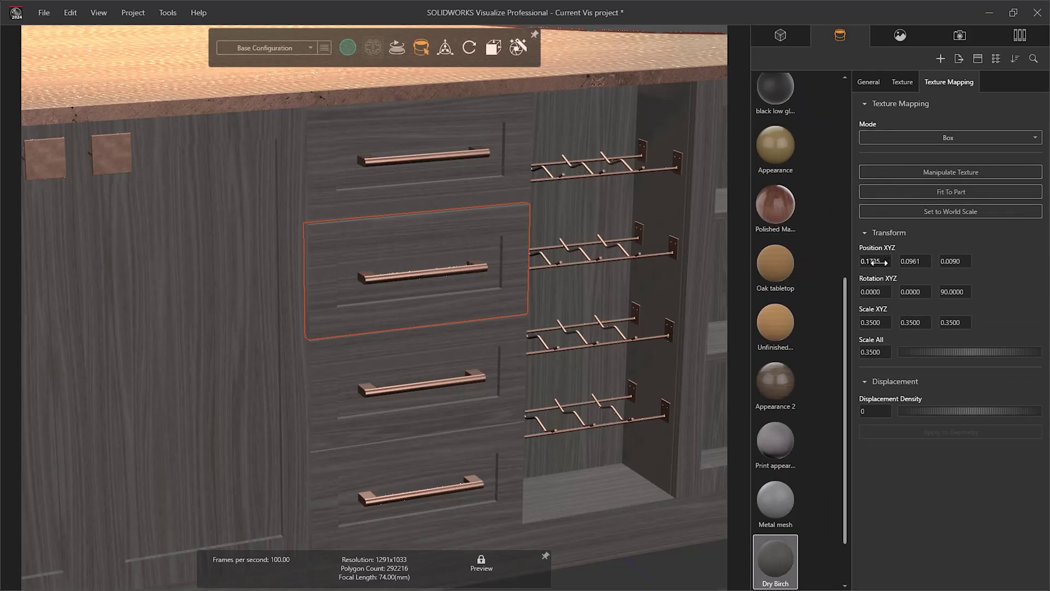
left_click_drag(870, 262, 845, 267)
left_click_drag(908, 262, 957, 269)
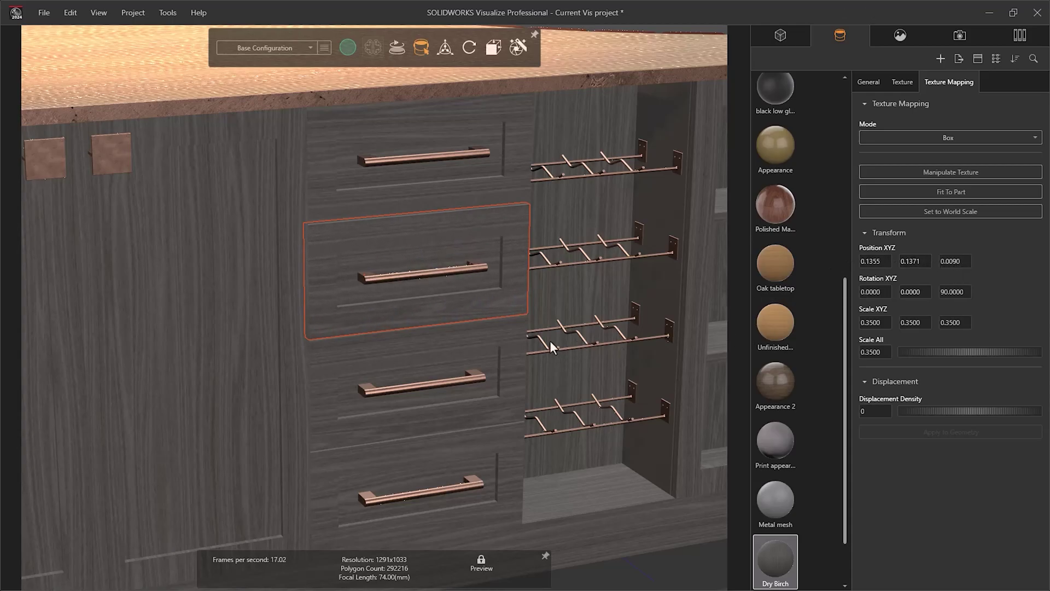
Rotate and shift the third drawer's Dry Birch grain, and select the bottom drawer front
left_click(507, 342)
left_click_drag(911, 292, 937, 296)
left_click_drag(912, 263, 897, 264)
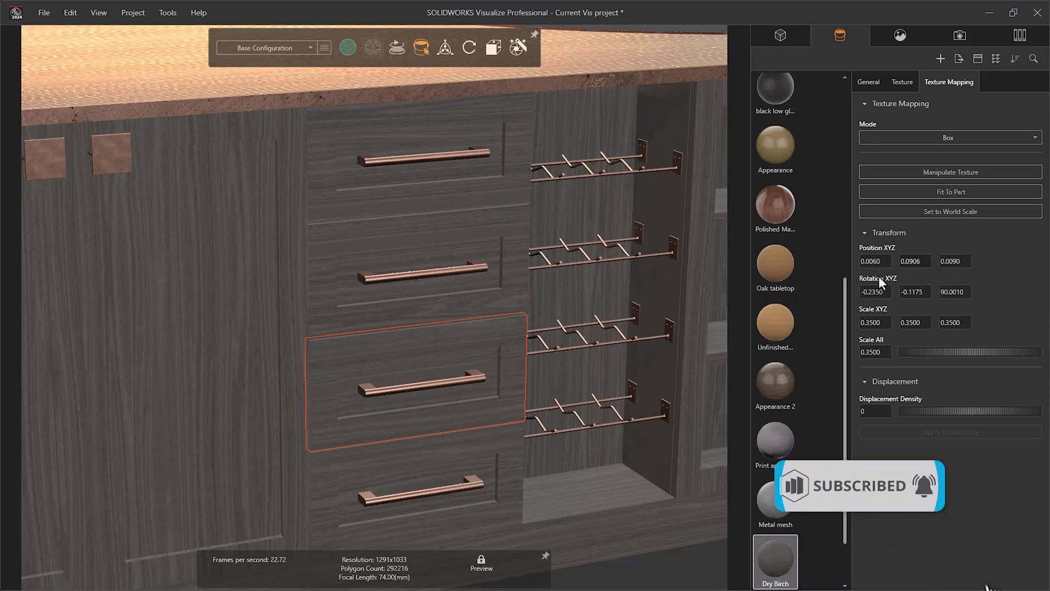
left_click_drag(875, 262, 809, 293)
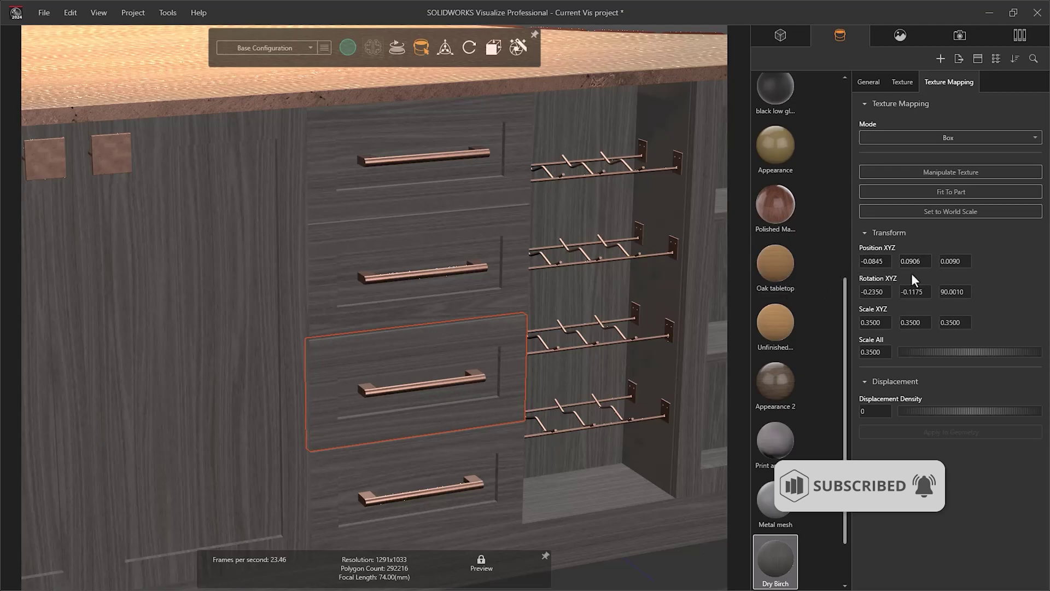
left_click_drag(912, 262, 915, 265)
left_click(511, 471)
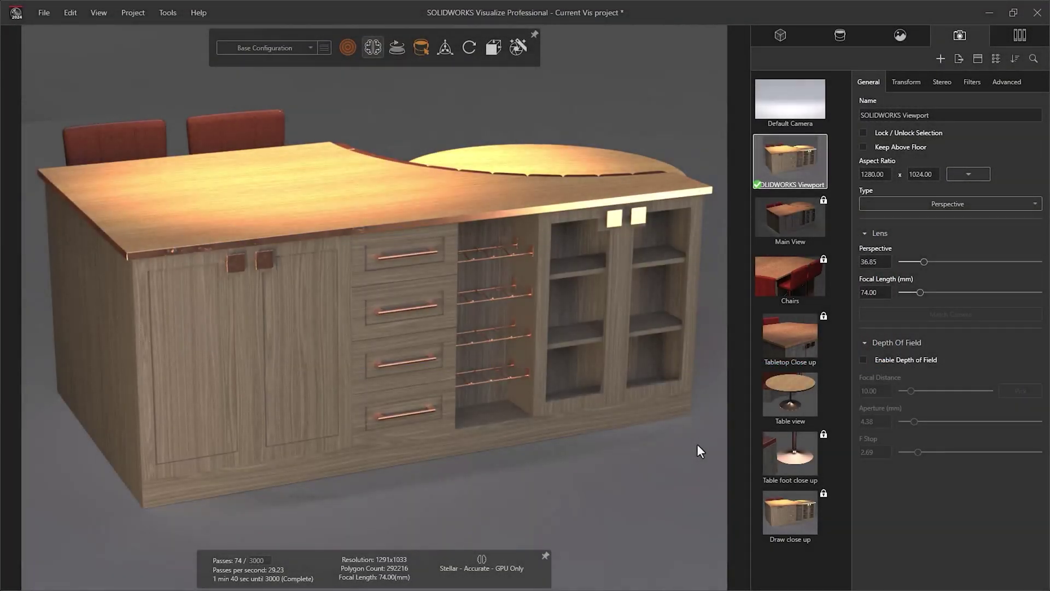
From the Chairs camera, load 4K-leather_6_normal.jpeg as the Chair Leather normal map
double_click(790, 279)
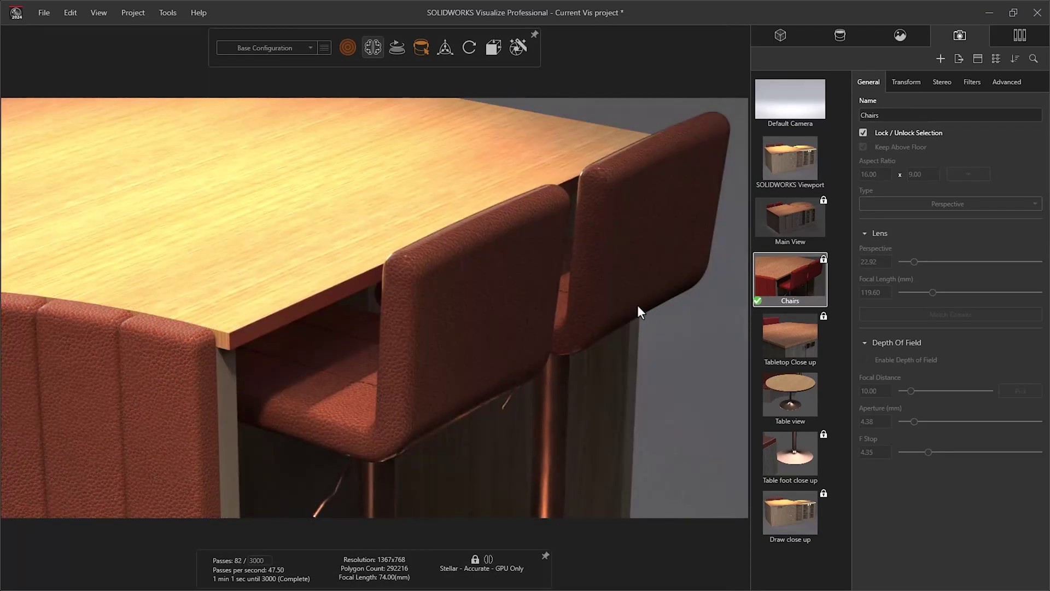
left_click(524, 311)
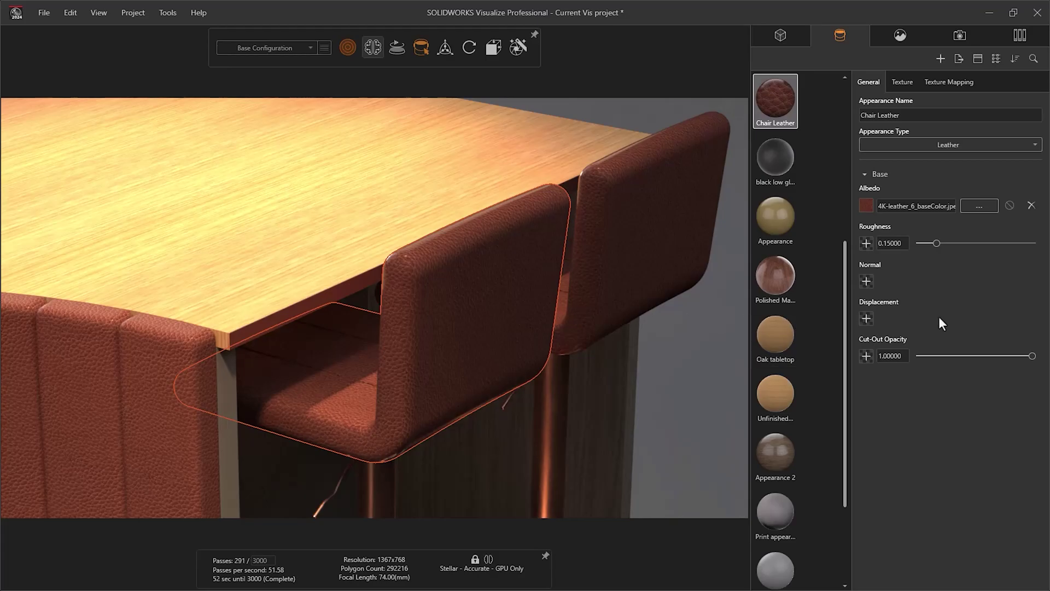
left_click(863, 281)
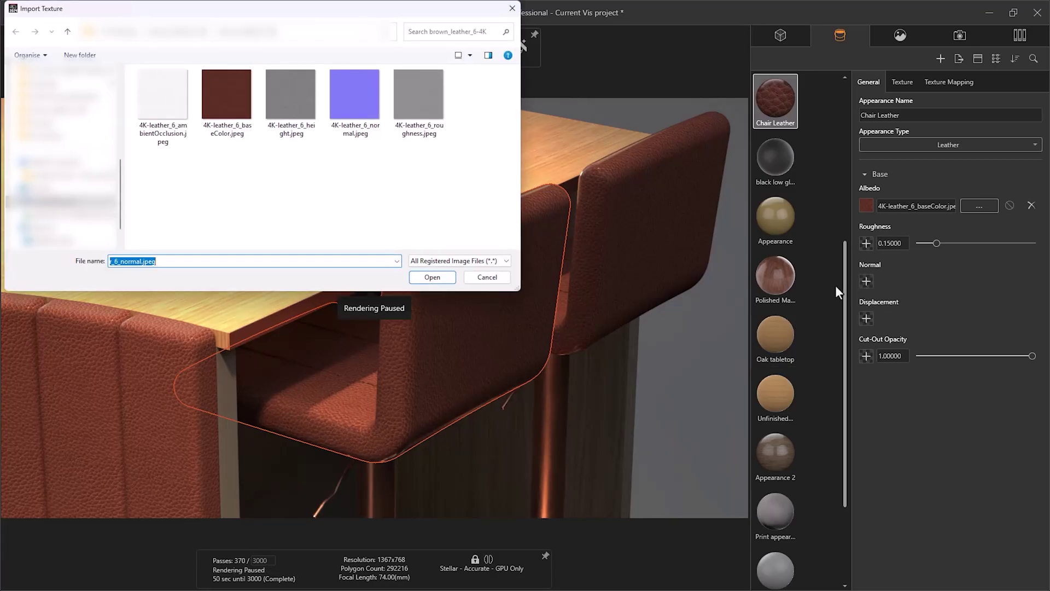
left_click(356, 102)
left_click(445, 280)
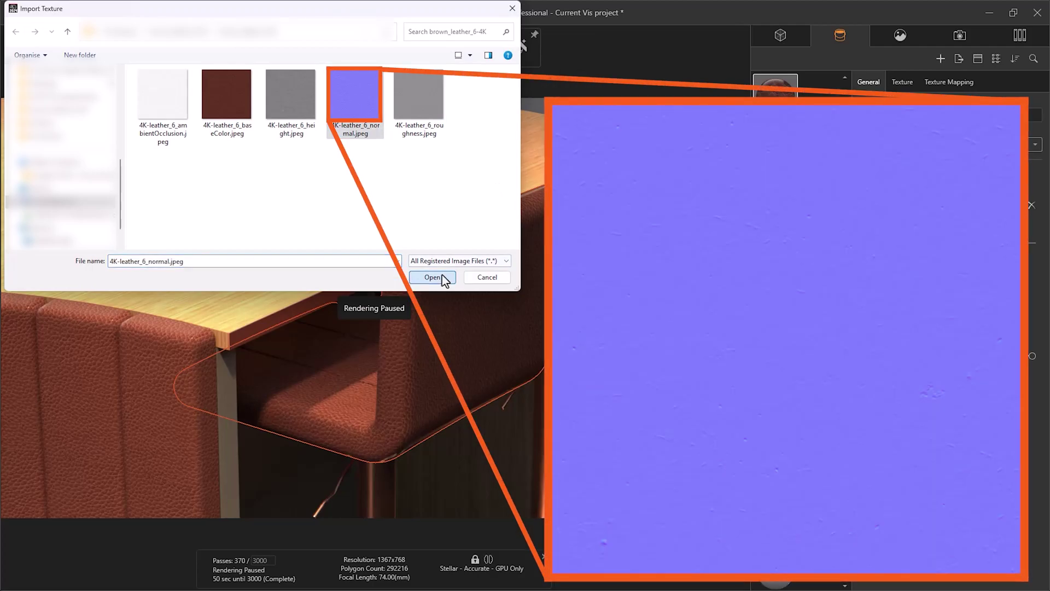
left_click(356, 107)
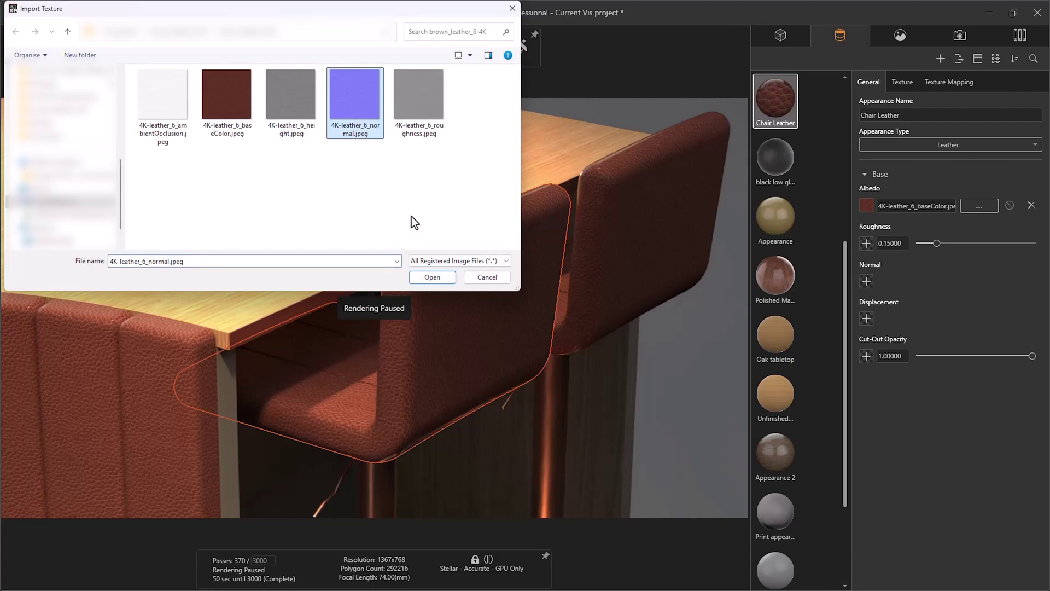
left_click(432, 277)
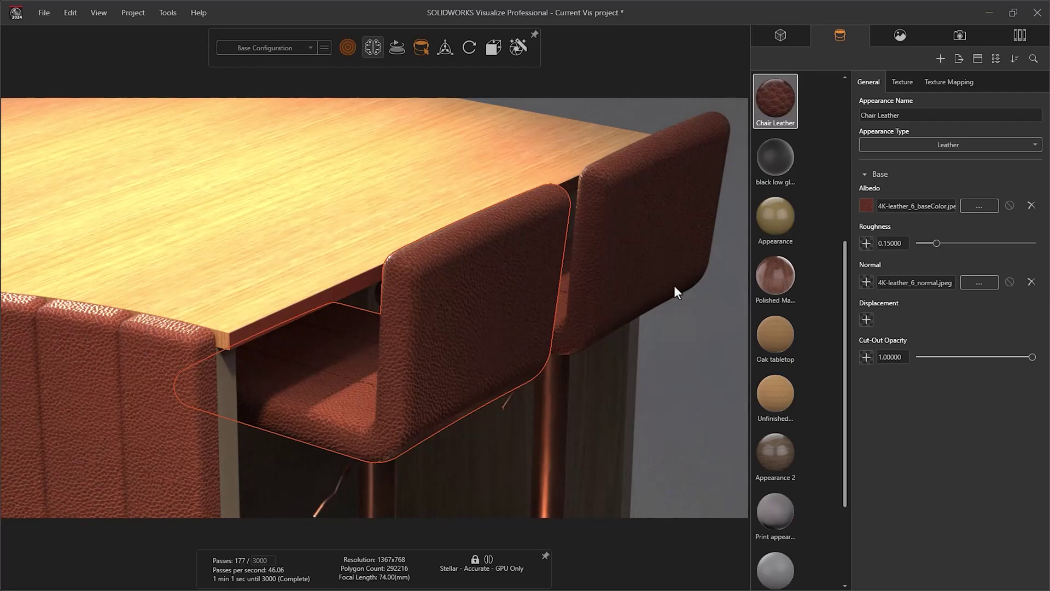
Set the leather normal map Depth to 0.5, then raise it to about 1.88
left_click(903, 82)
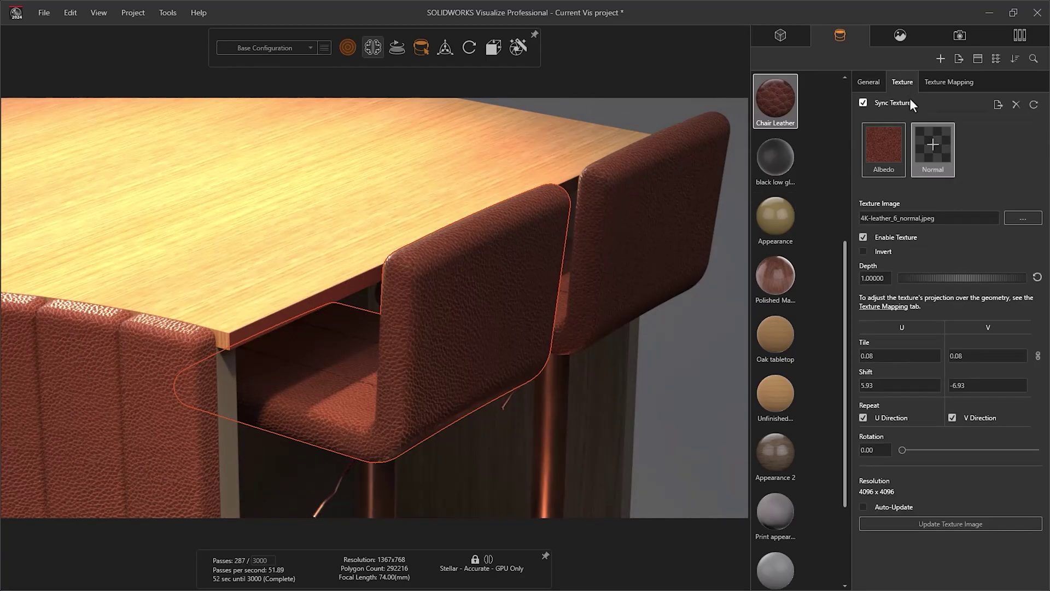
left_click_drag(904, 278, 920, 278)
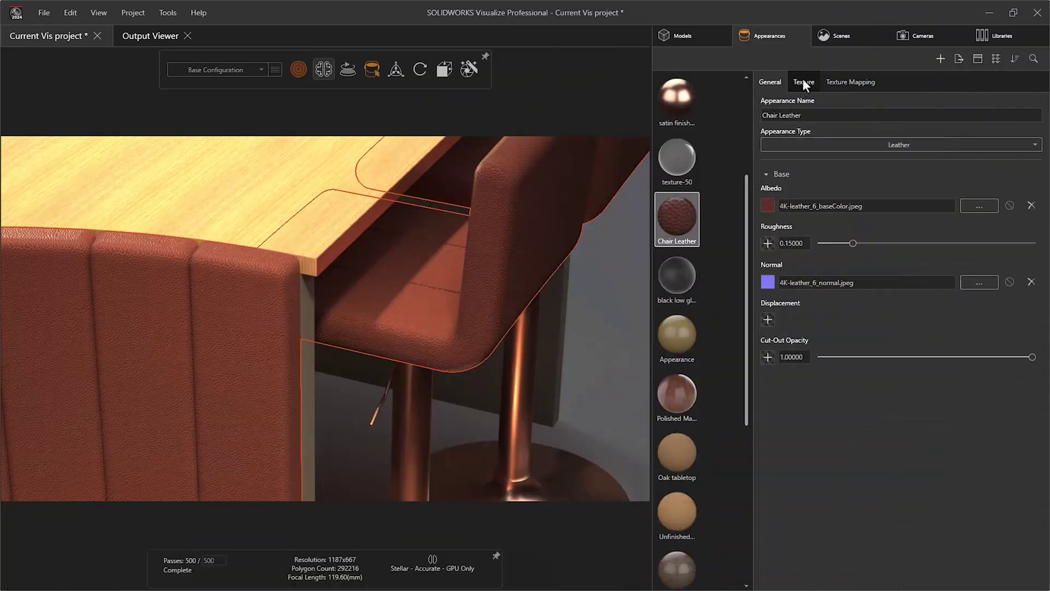
left_click(803, 82)
left_click(836, 138)
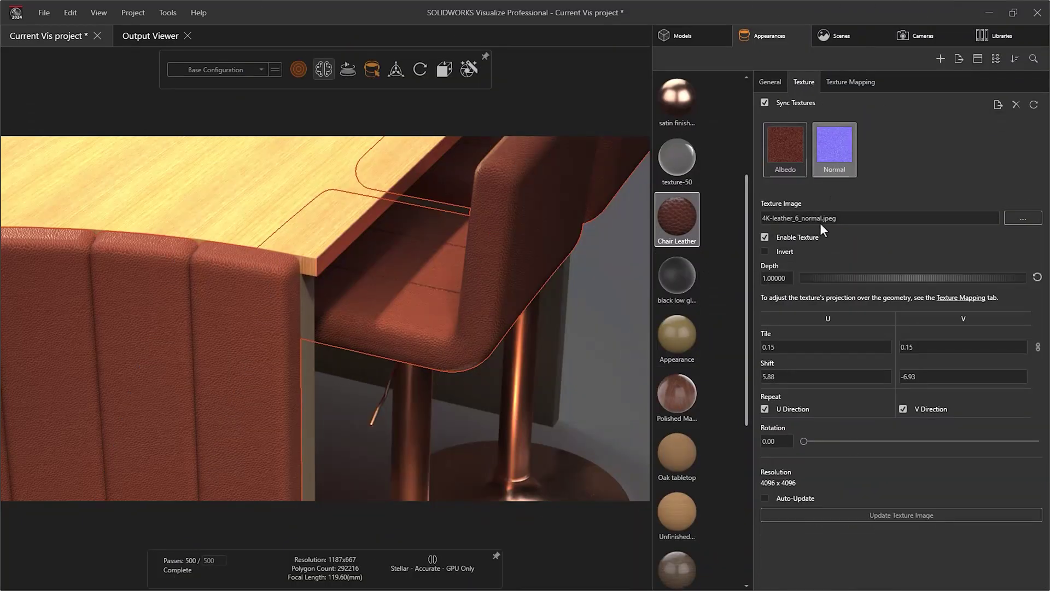
left_click(769, 280)
type("0.5")
key("Return")
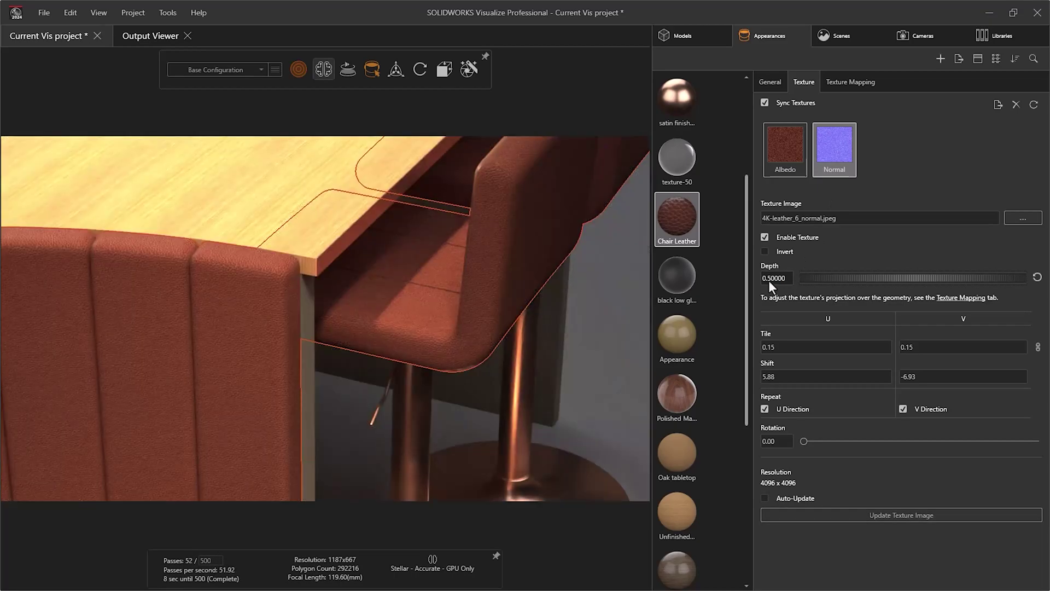
left_click_drag(882, 281, 958, 280)
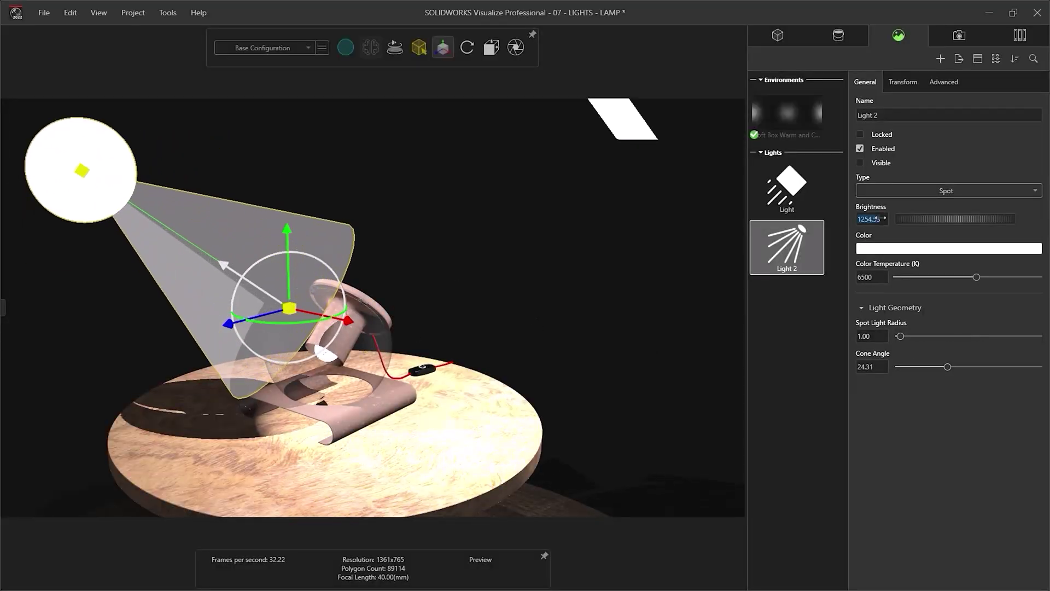
Activate the Handle close up camera to view the copper handle plate
left_click(900, 250)
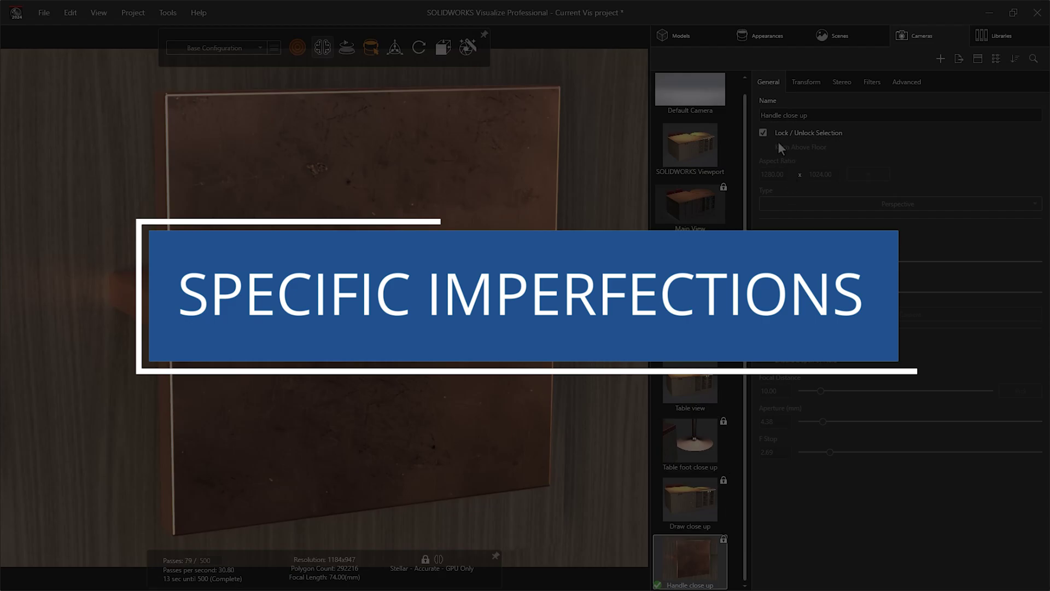
Place the fingerprint decal on the copper handle plate and rotate it
left_click(757, 38)
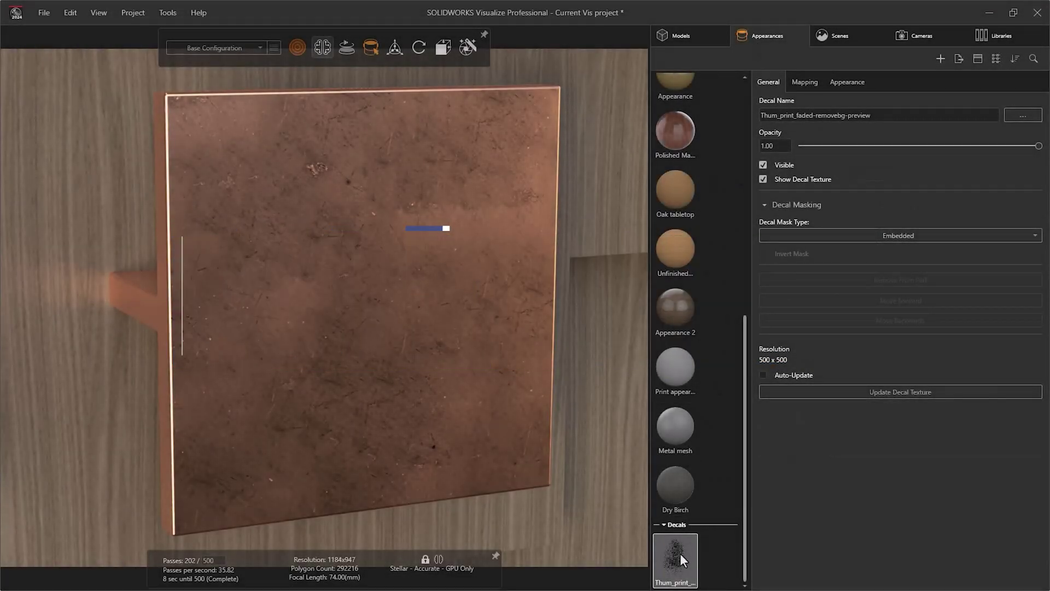
left_click_drag(680, 553, 510, 267)
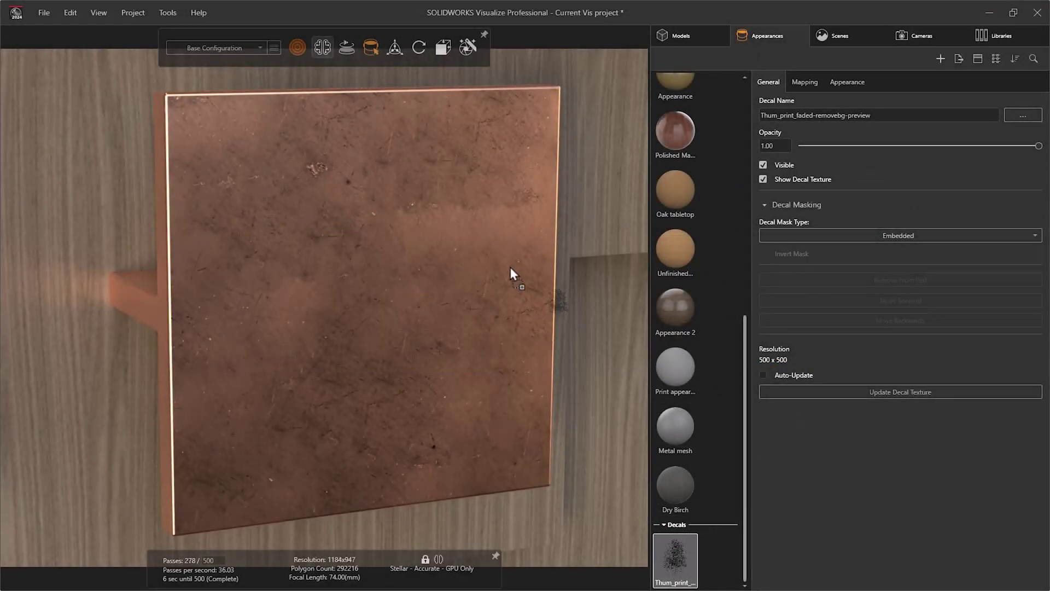
left_click_drag(388, 239, 388, 238)
left_click_drag(405, 171, 288, 289)
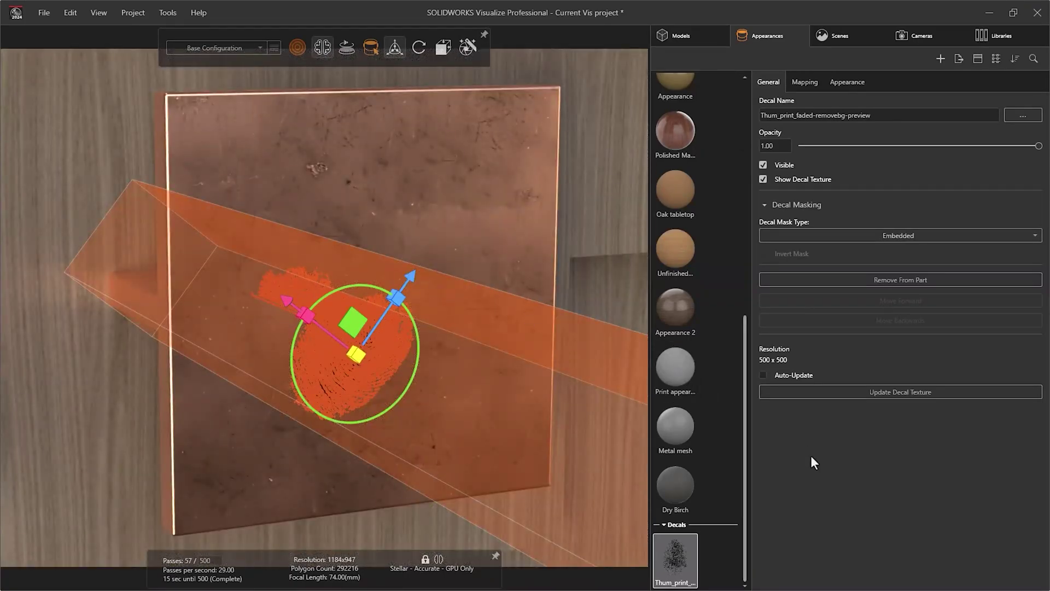
Apply the Print appearance to the decal and set its Cut-Out Opacity to 0.91645
left_click_drag(675, 367, 616, 370)
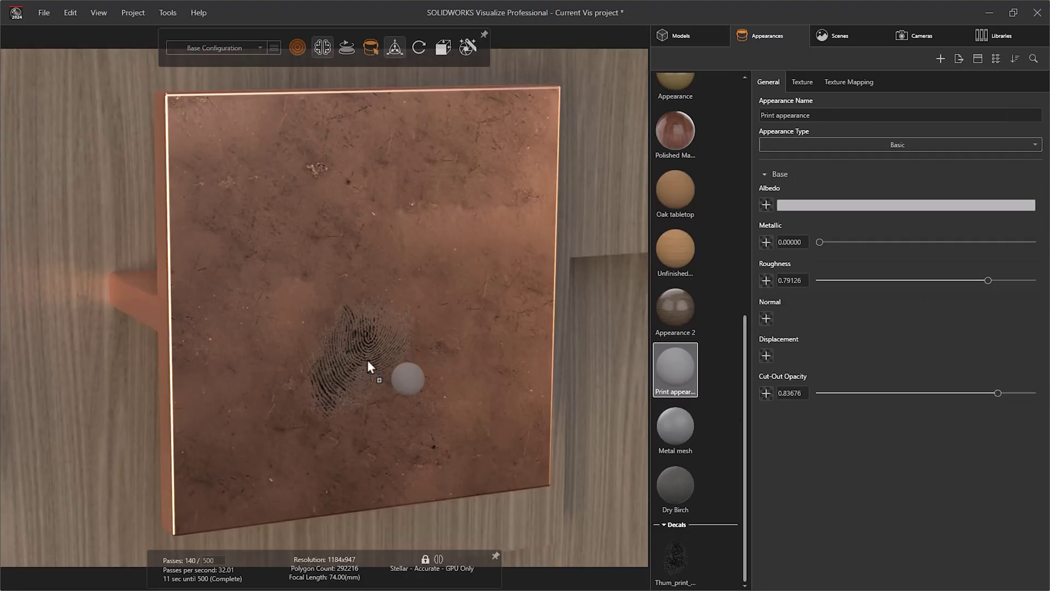
left_click_drag(369, 362, 350, 361)
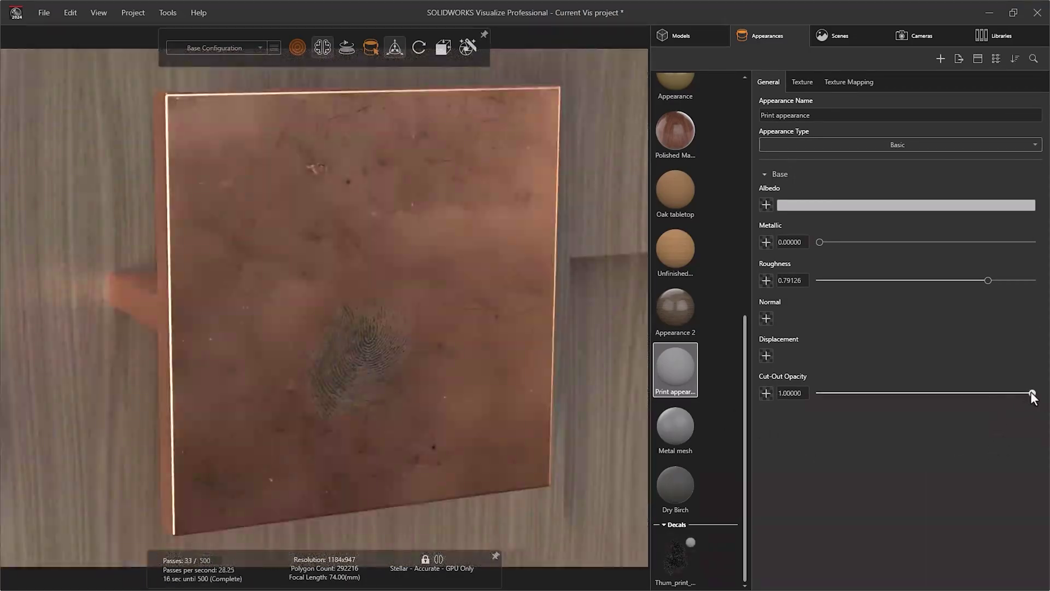
left_click_drag(1032, 392, 833, 393)
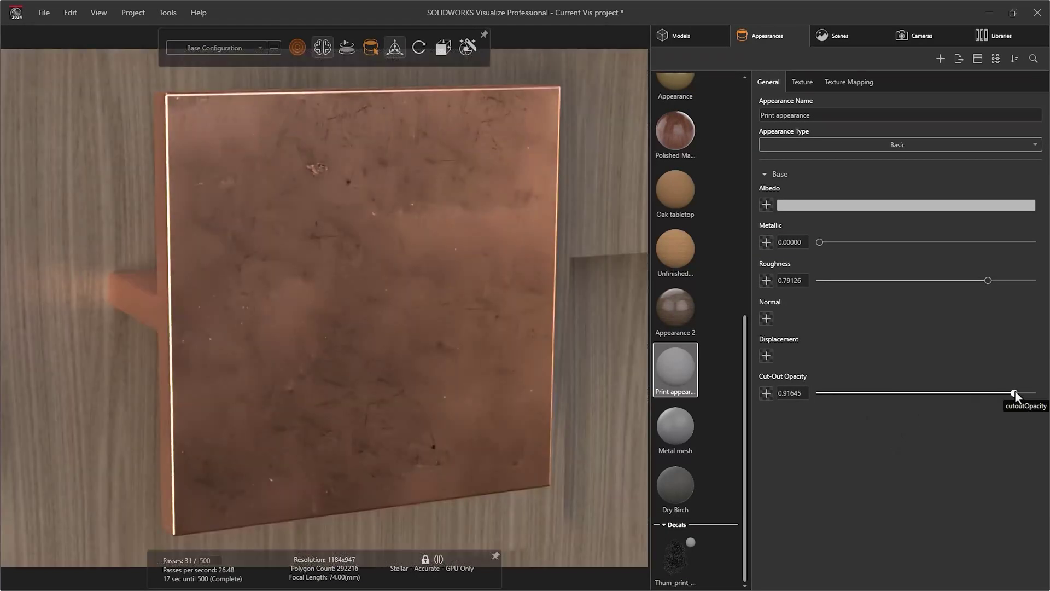
left_click_drag(1015, 395, 1015, 394)
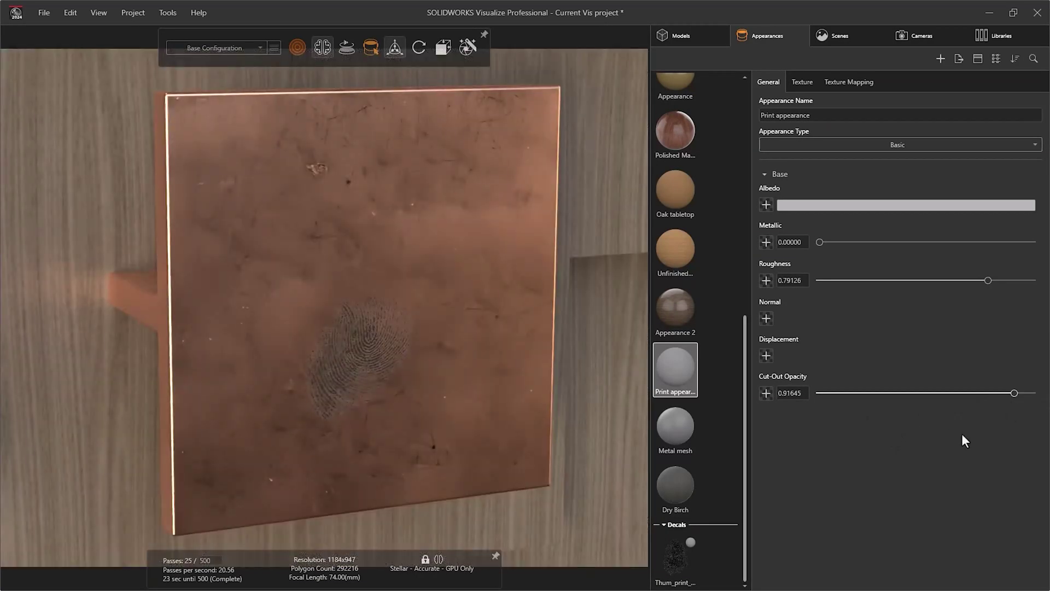